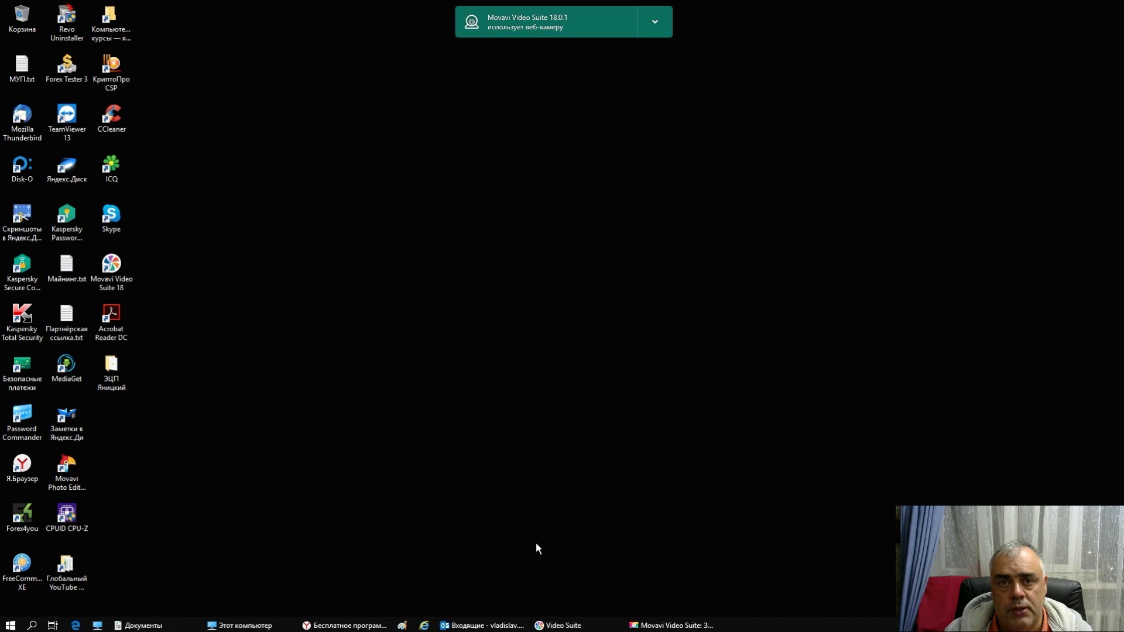
Check the free space on the C:, D: and E: drives in This PC and put the window away.
mouse_move(241, 624)
left_click(259, 579)
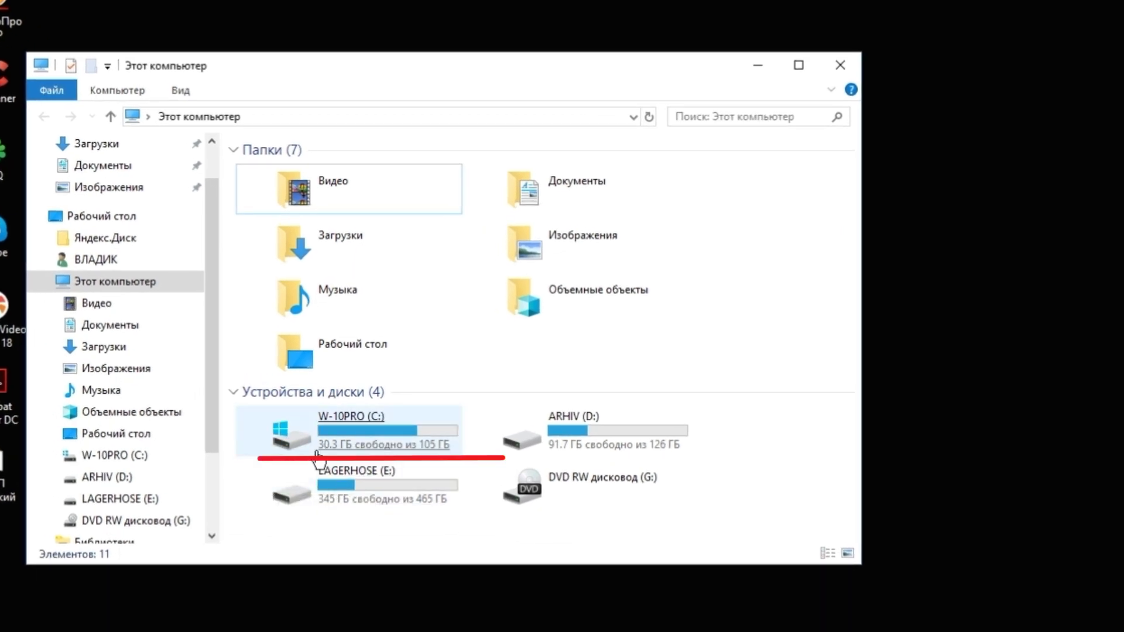
left_click(269, 485)
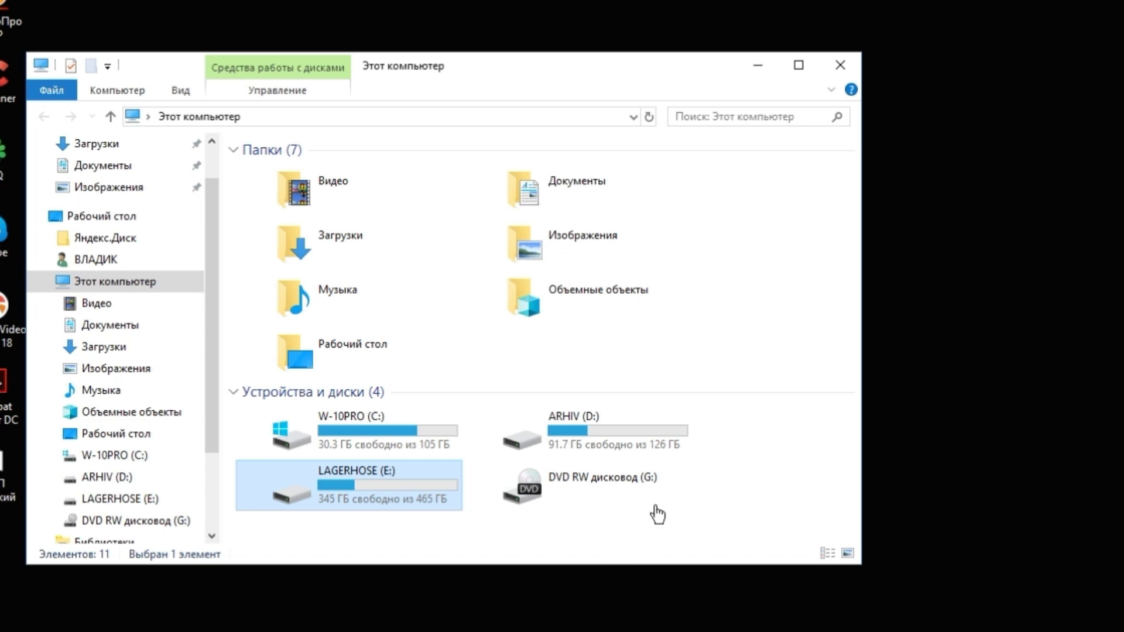
left_click(667, 446)
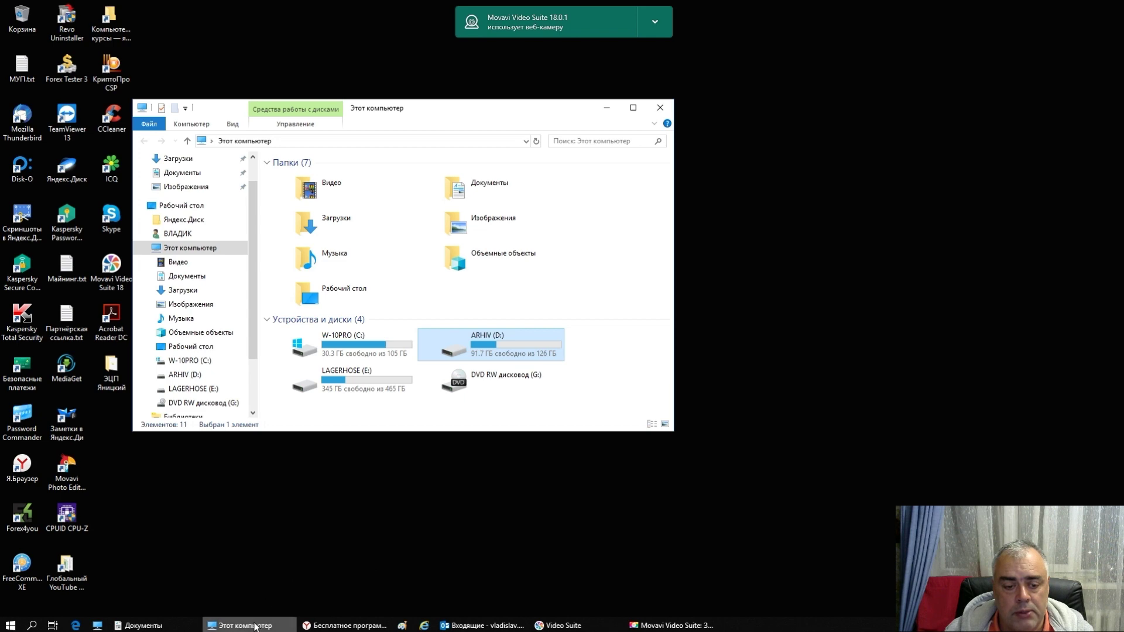
left_click(254, 626)
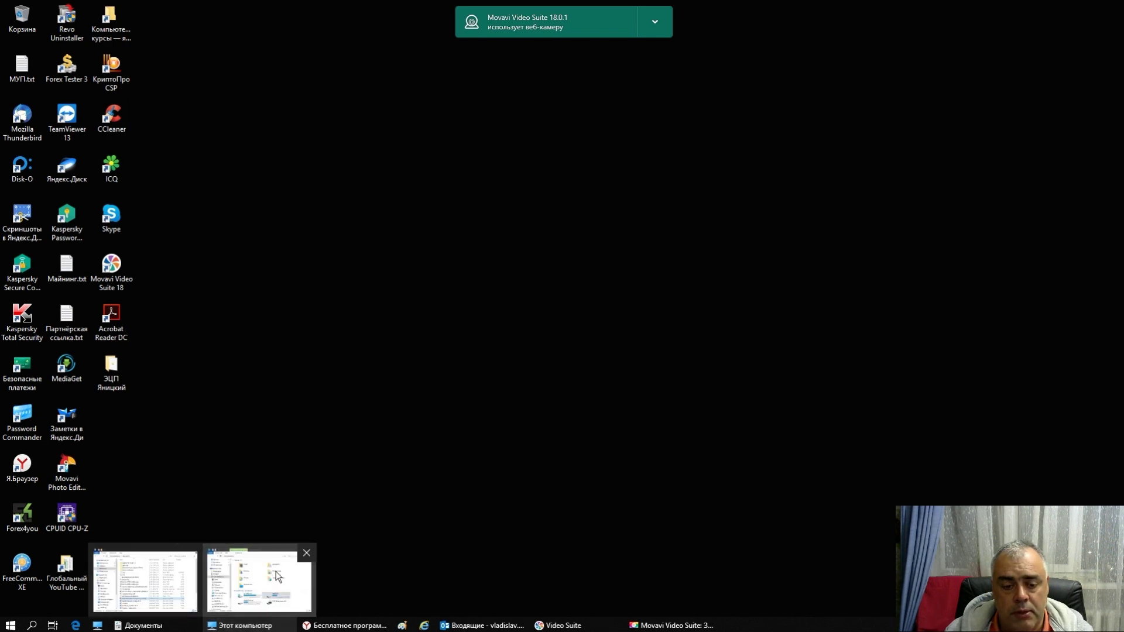
Bring up the AOMEI download page in the browser and examine the disk partitions in Windows Disk Management.
left_click(344, 626)
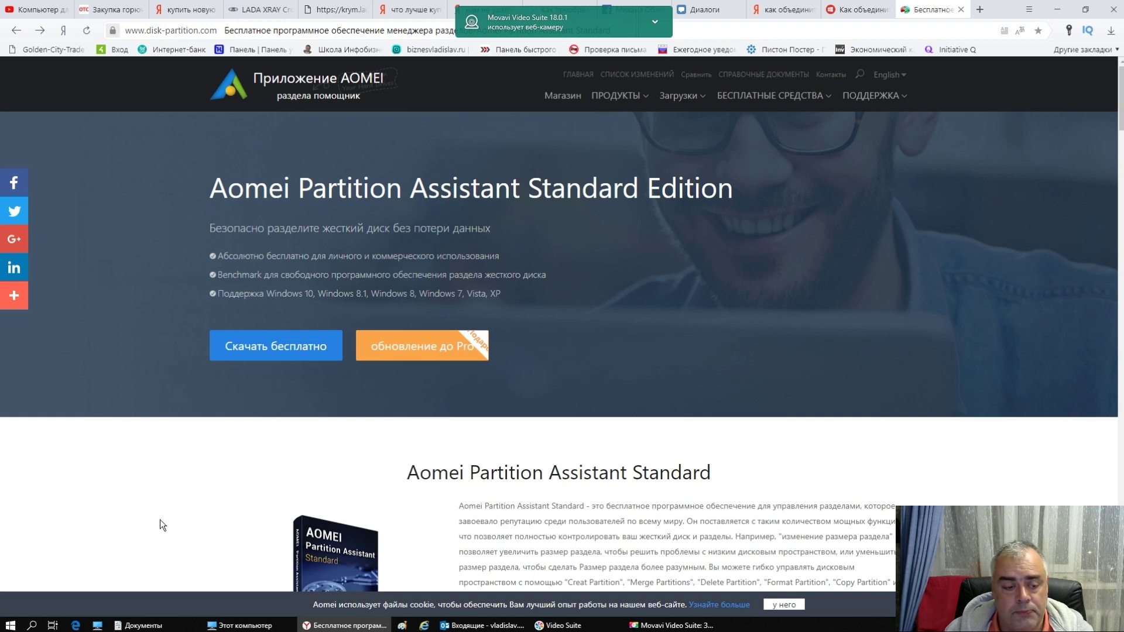
left_click(10, 625)
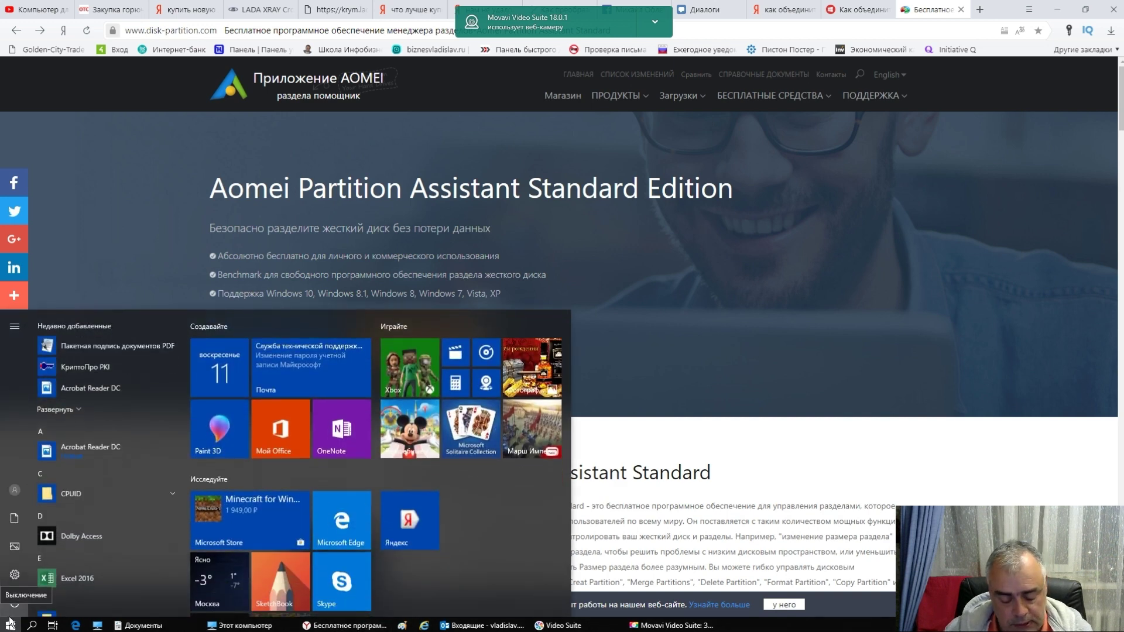
type("пан")
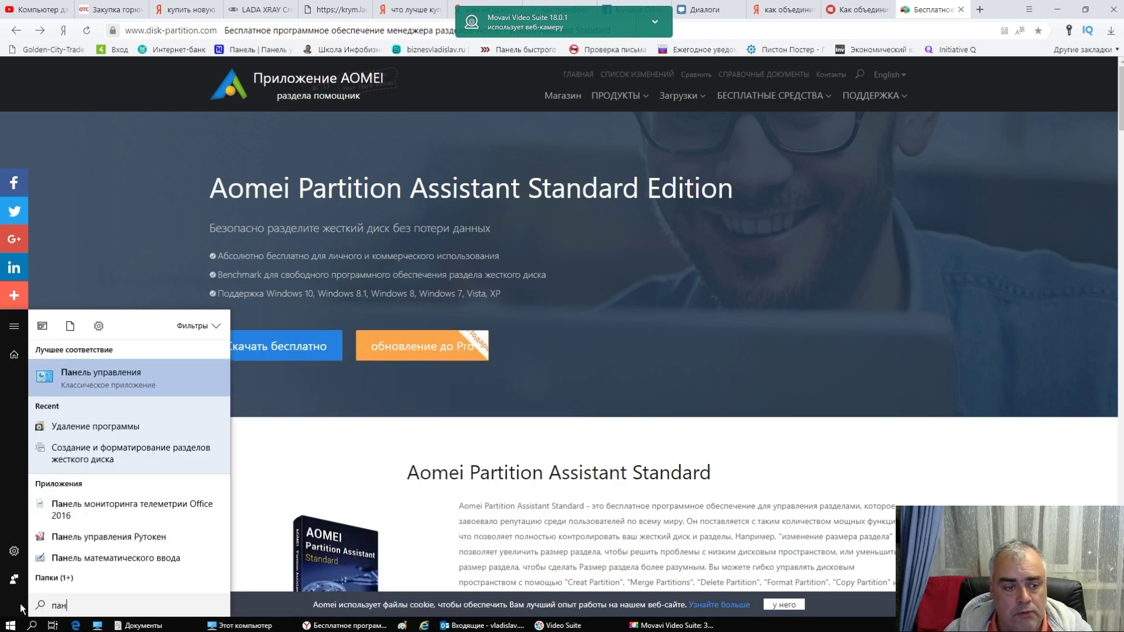
left_click(90, 458)
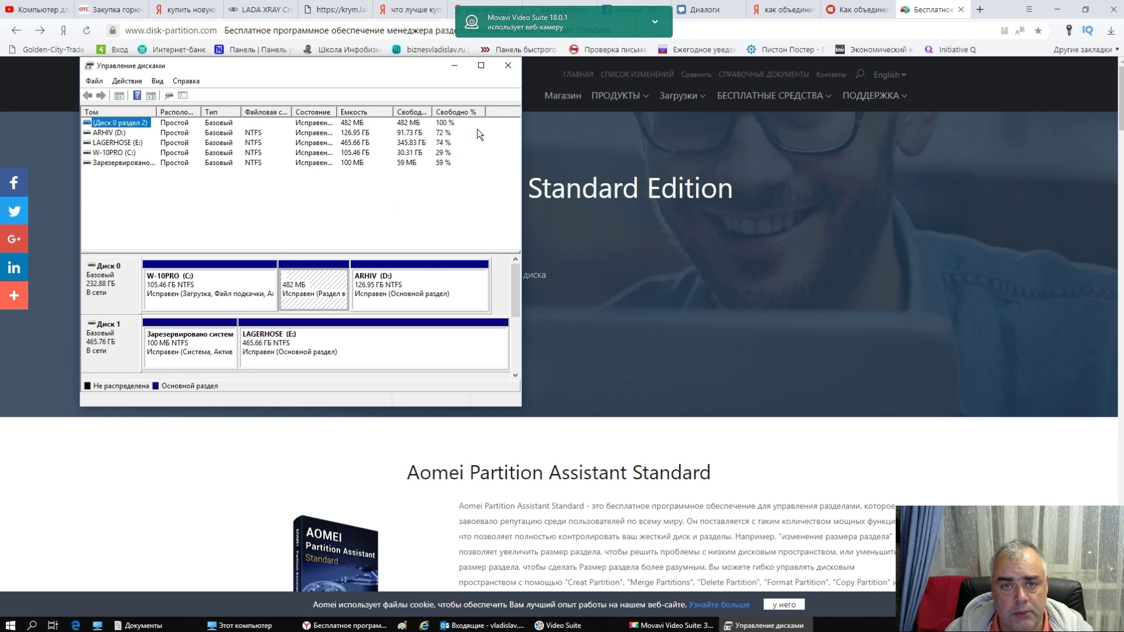
left_click(502, 73)
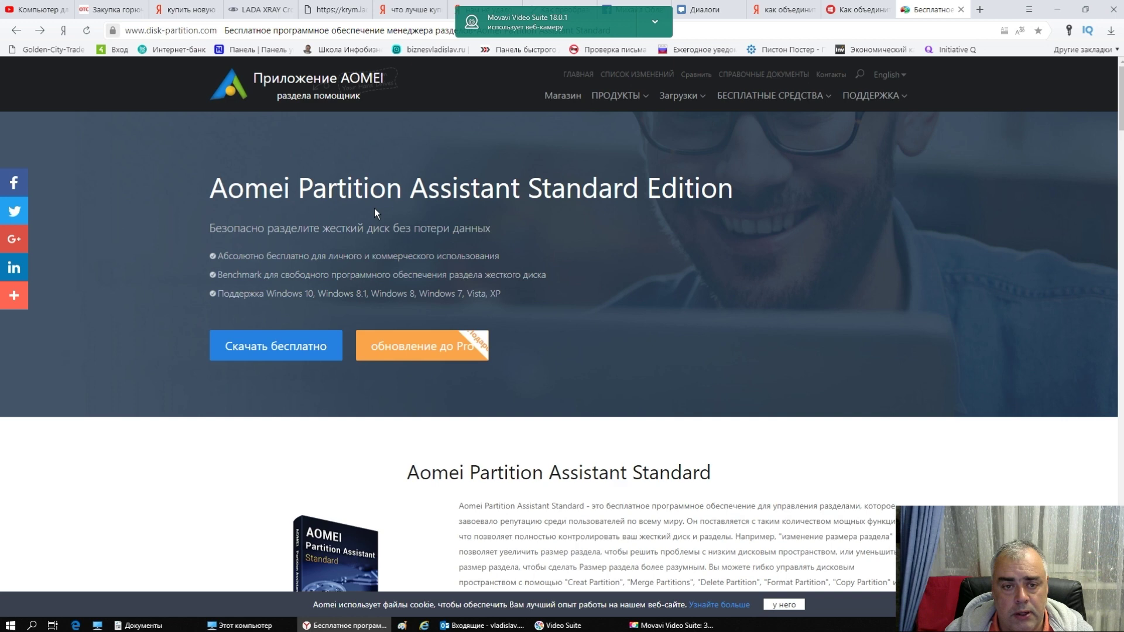
Download the free AOMEI Partition Assistant Standard Edition, filling in the contact e-mail.
left_click(279, 350)
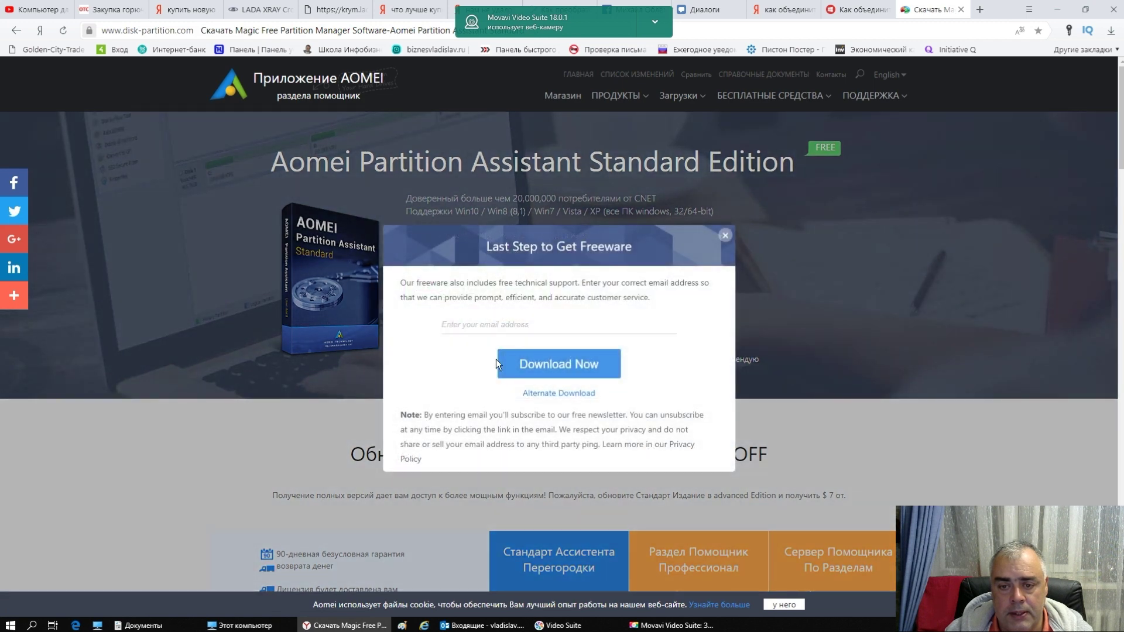
left_click(528, 360)
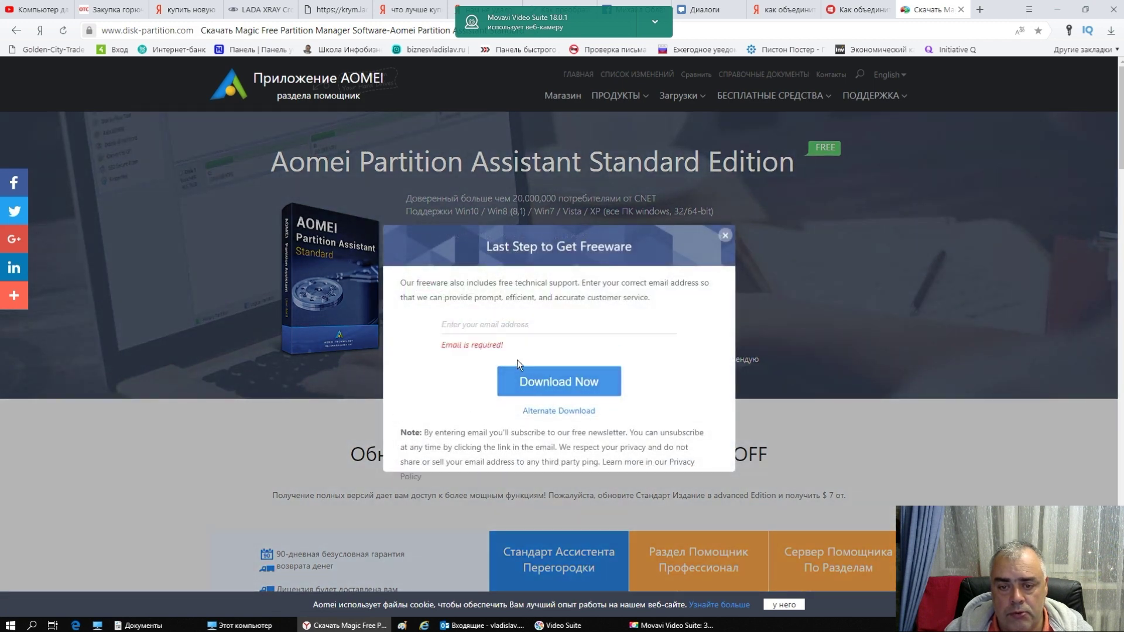
left_click(517, 324)
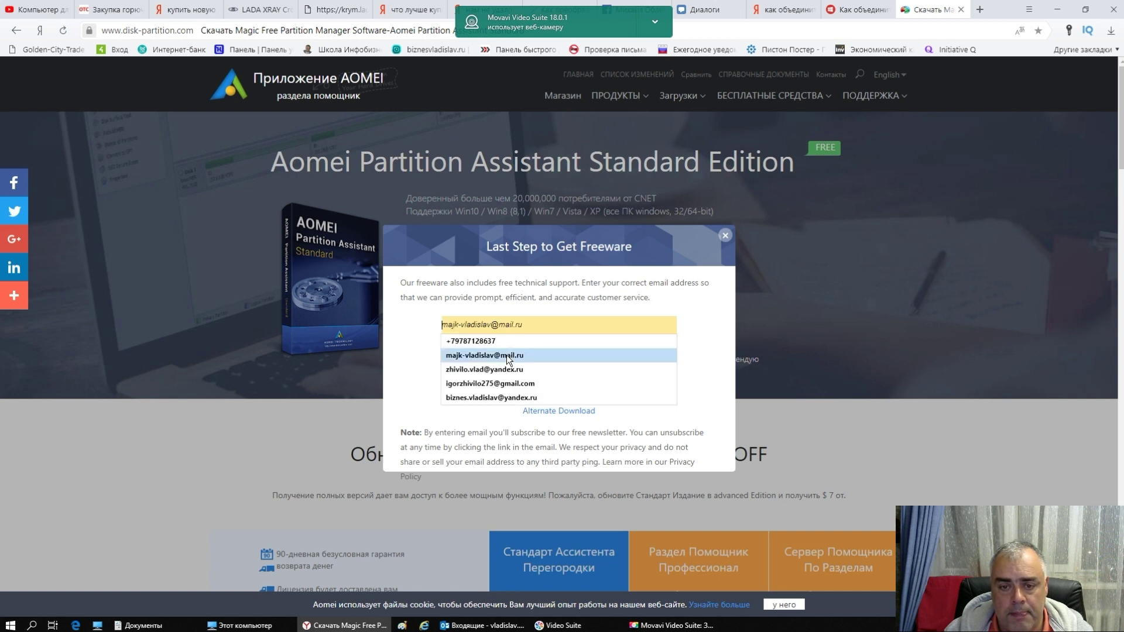
left_click(494, 354)
left_click(529, 380)
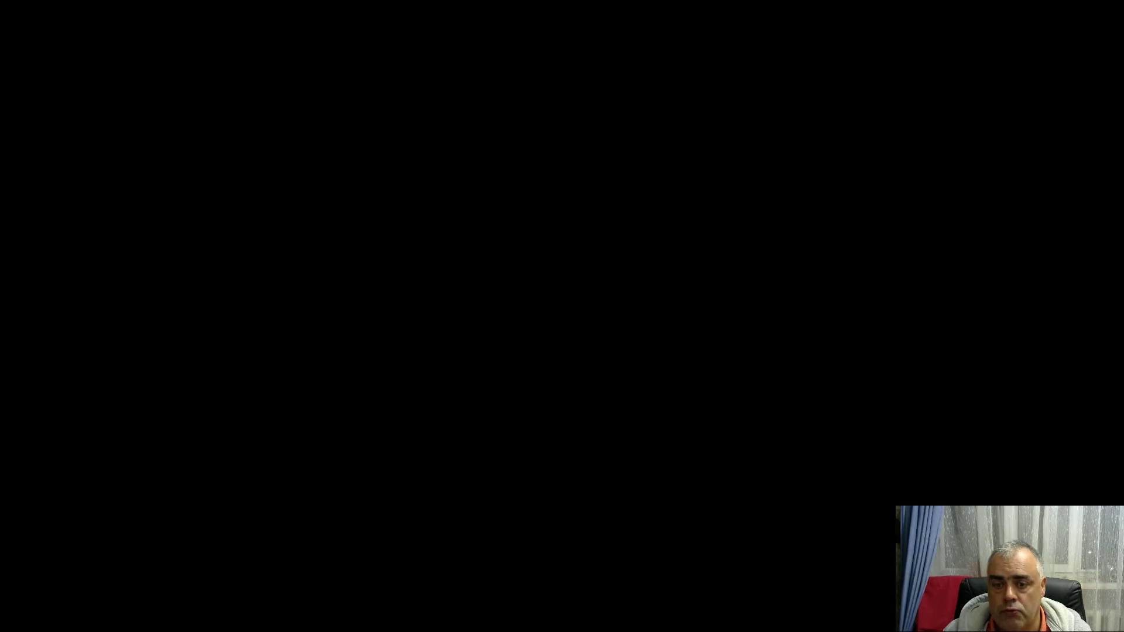
Start the AOMEI Partition Assistant setup with Russian as the installation language and skip the full edition offer.
left_click(506, 391)
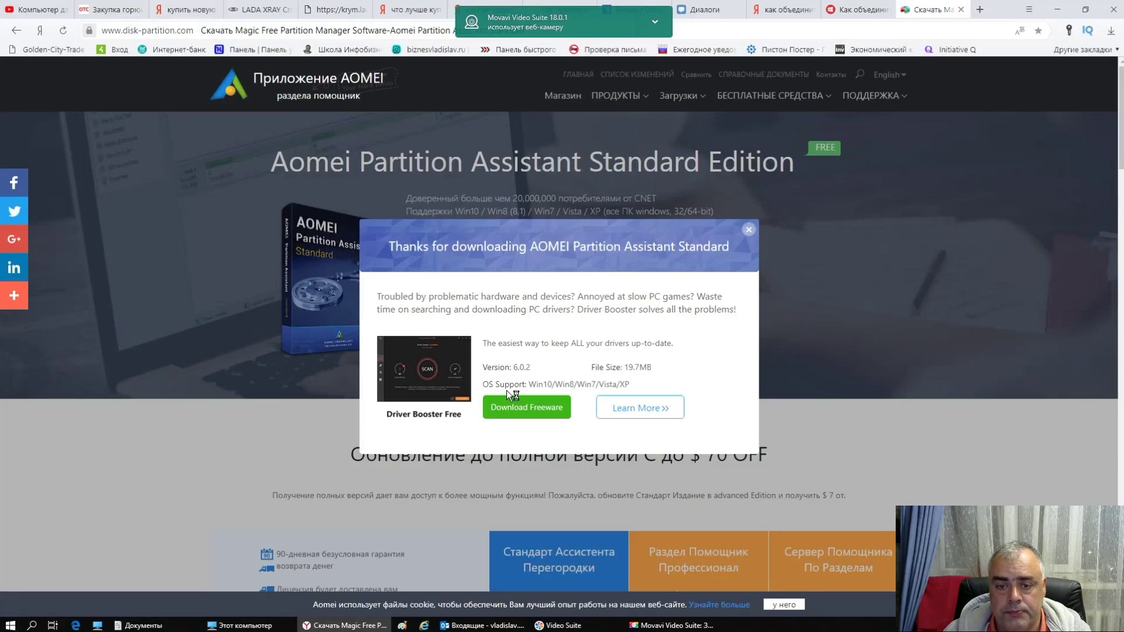
left_click(1051, 10)
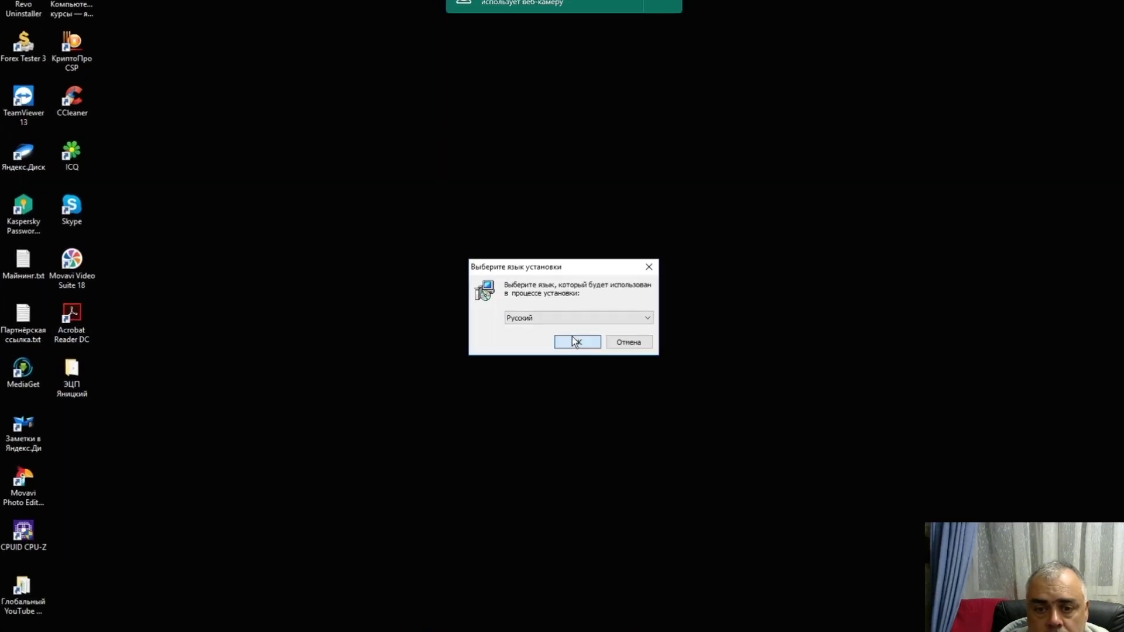
left_click(575, 341)
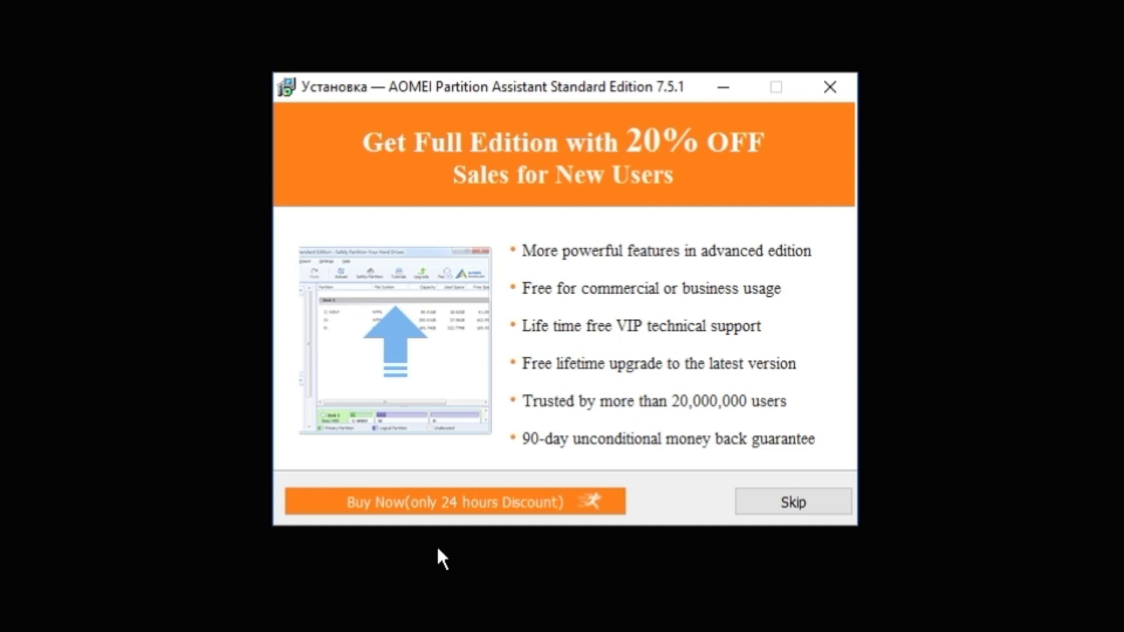
left_click(792, 504)
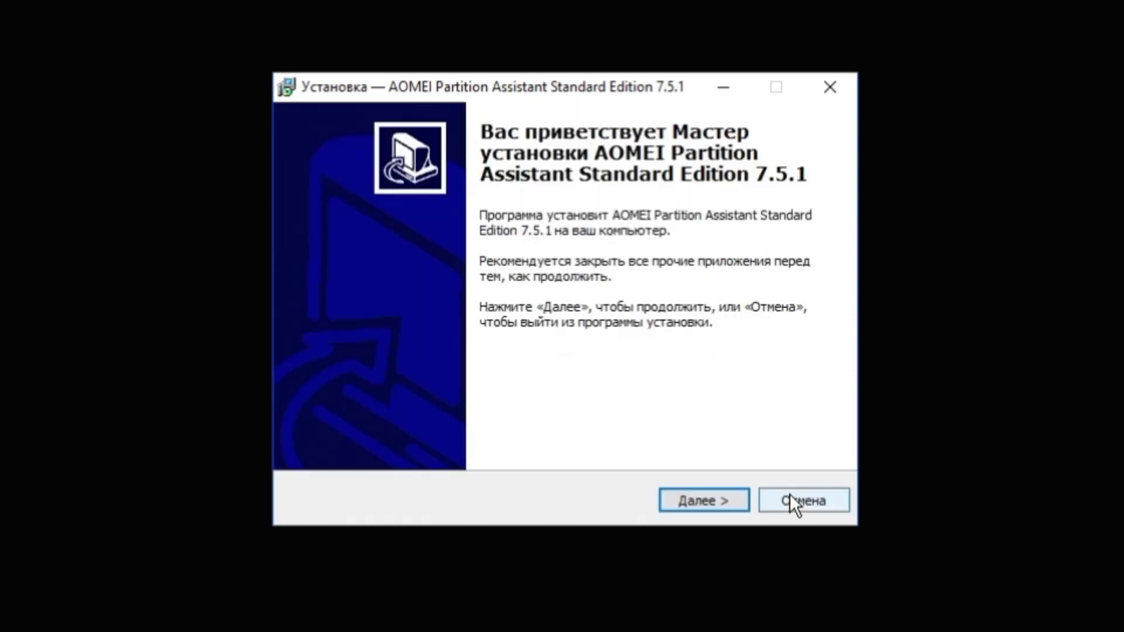
Accept the licence agreement and install AOMEI Partition Assistant Standard Edition 7.5.1 with the default folders and a desktop icon.
left_click(704, 502)
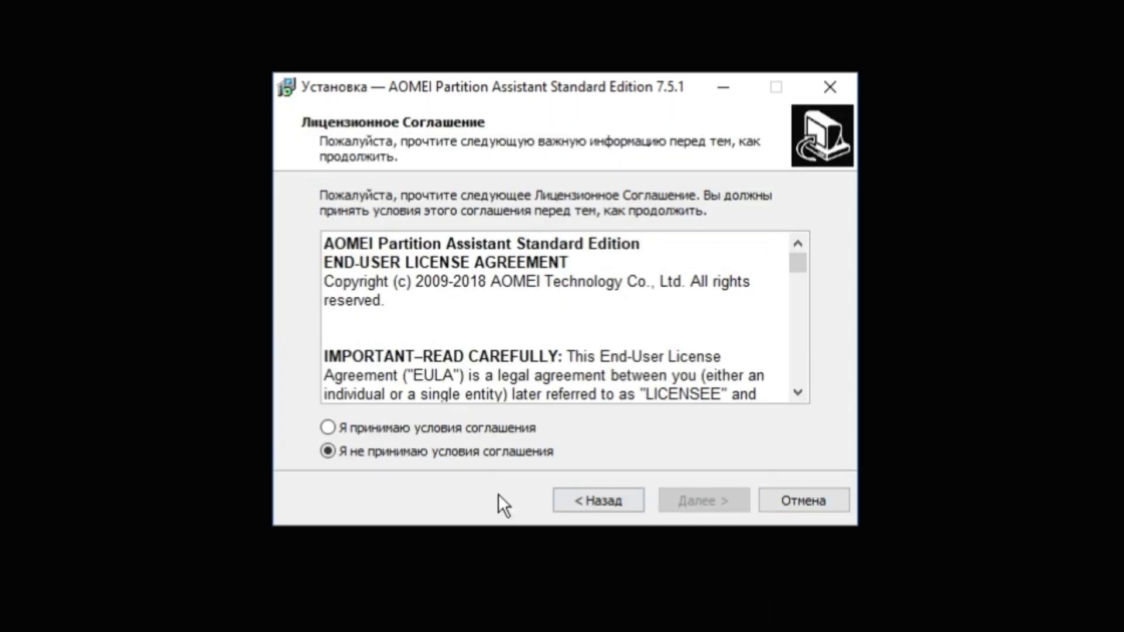
left_click(328, 428)
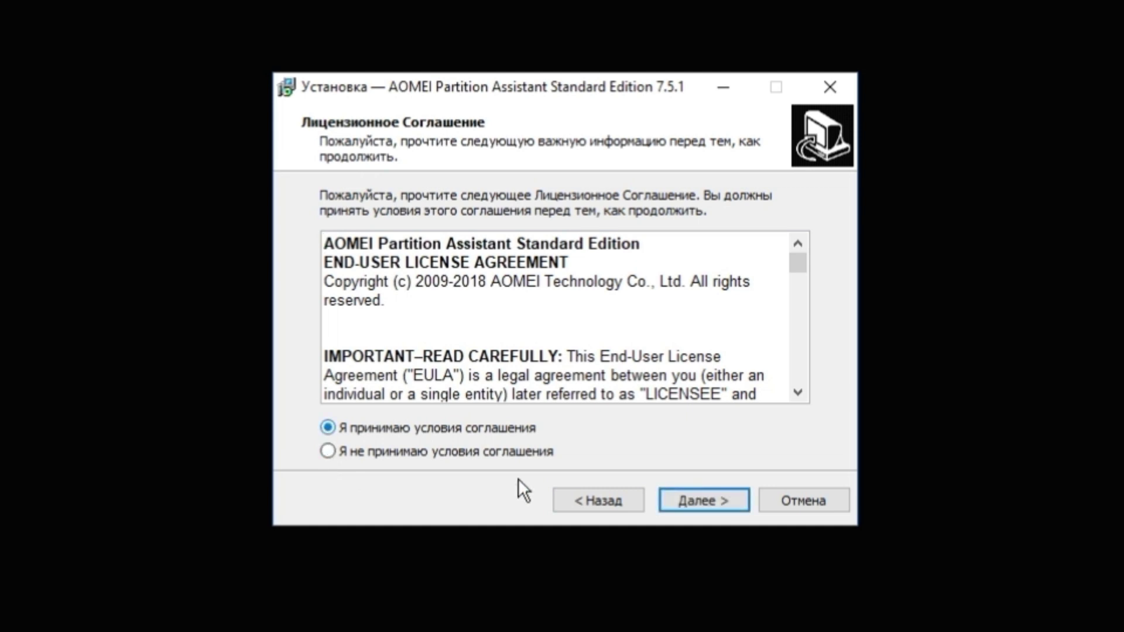
left_click(712, 507)
left_click(715, 504)
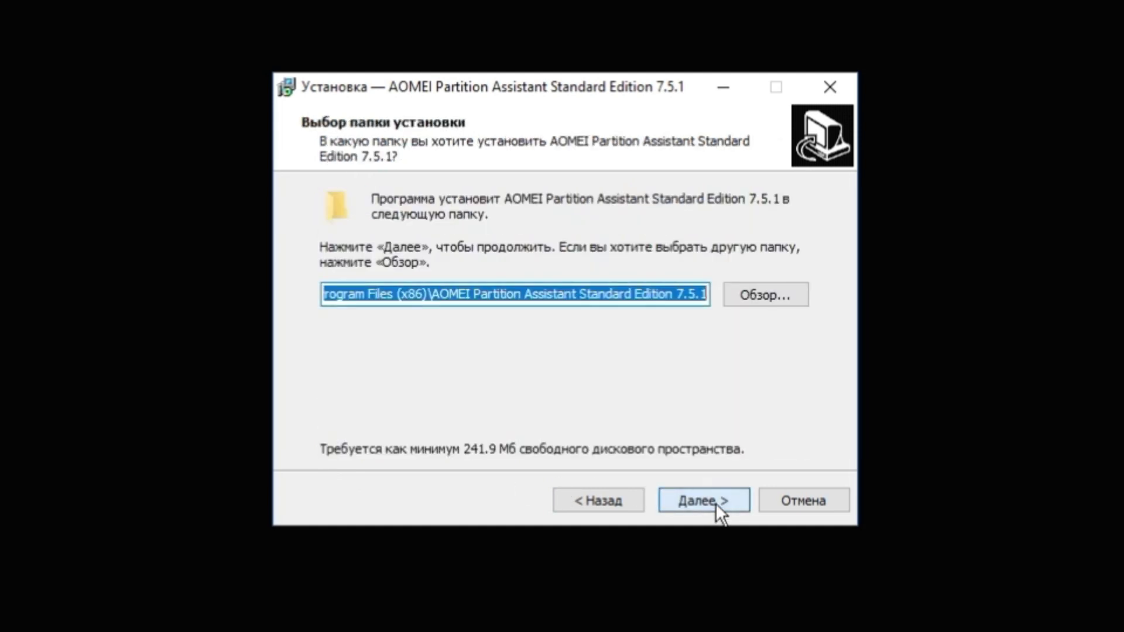
left_click(715, 503)
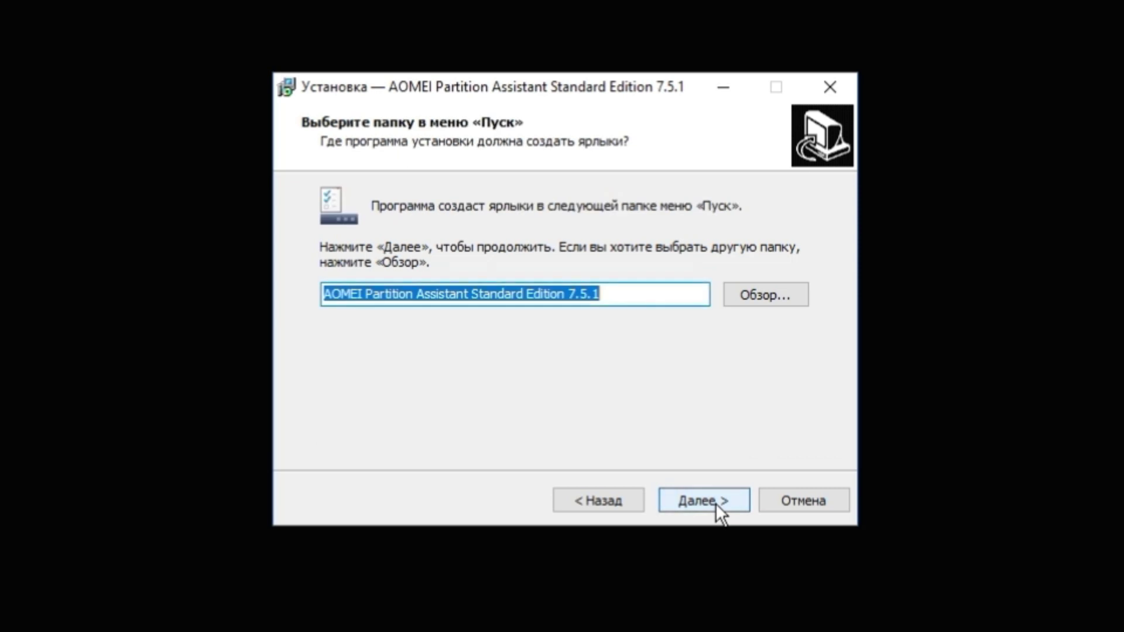
left_click(716, 503)
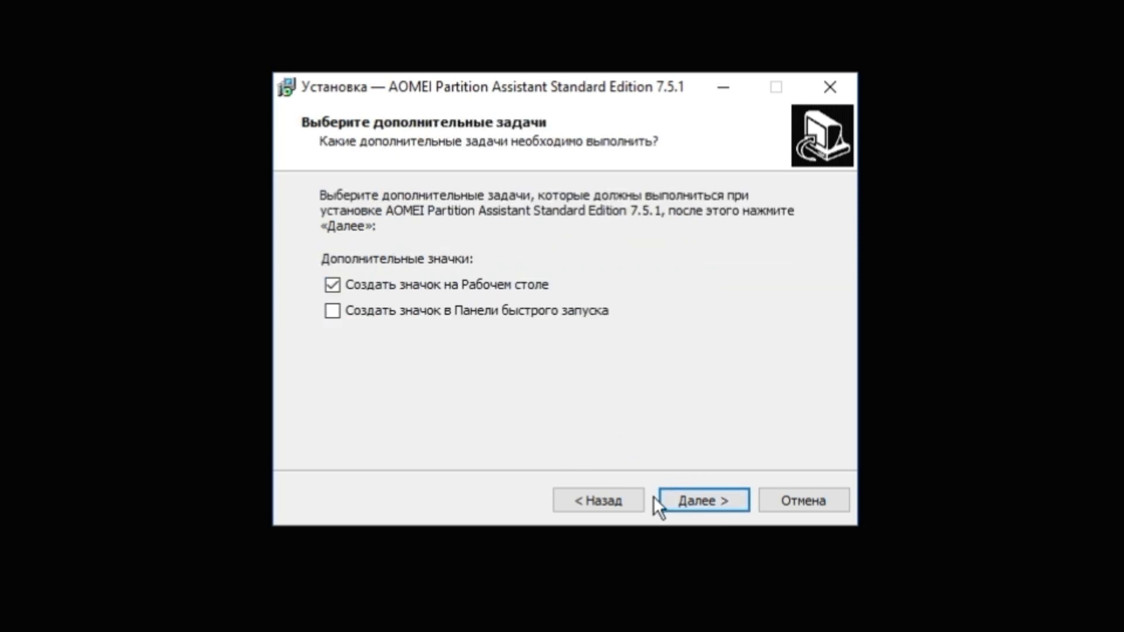
left_click(686, 500)
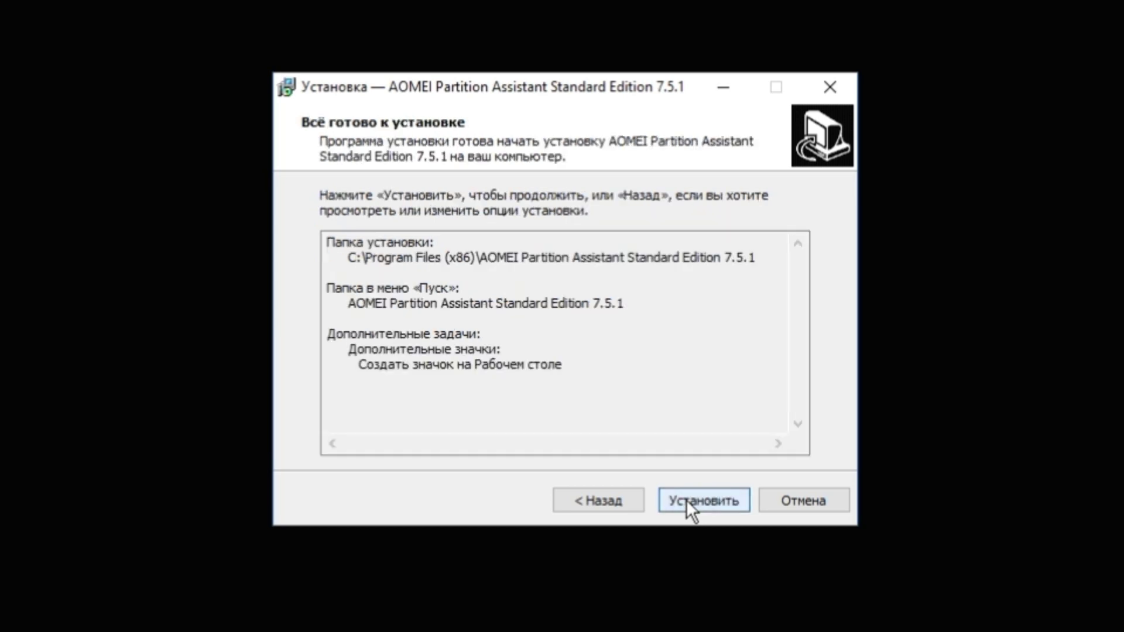
left_click(685, 500)
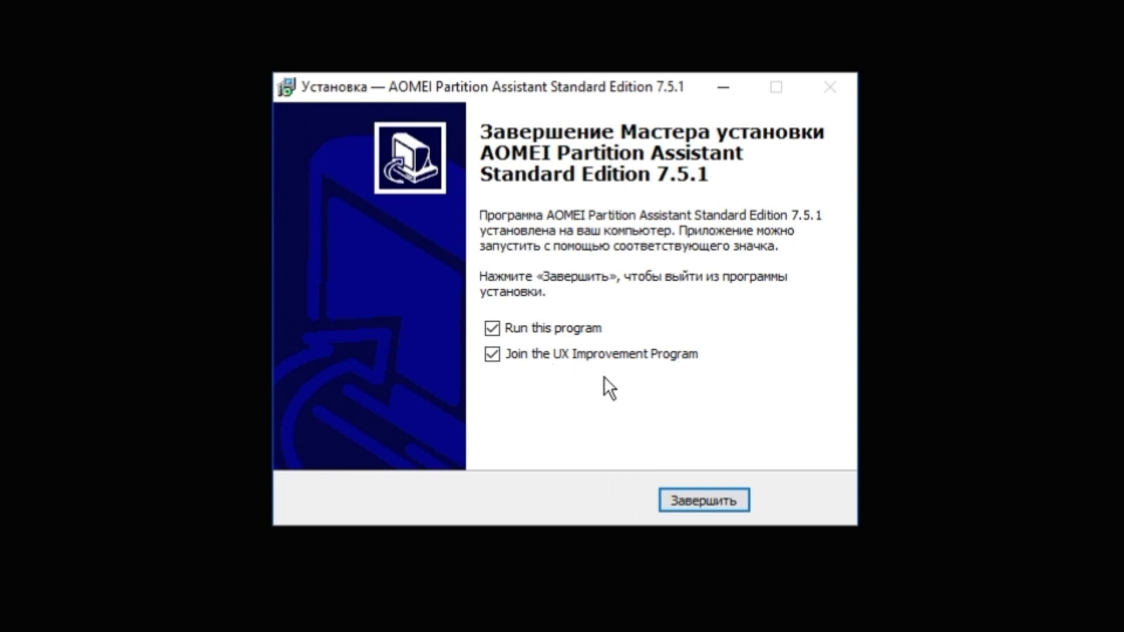
Finish the setup with the program set to run and dismiss the Quick Partition warning.
left_click(700, 500)
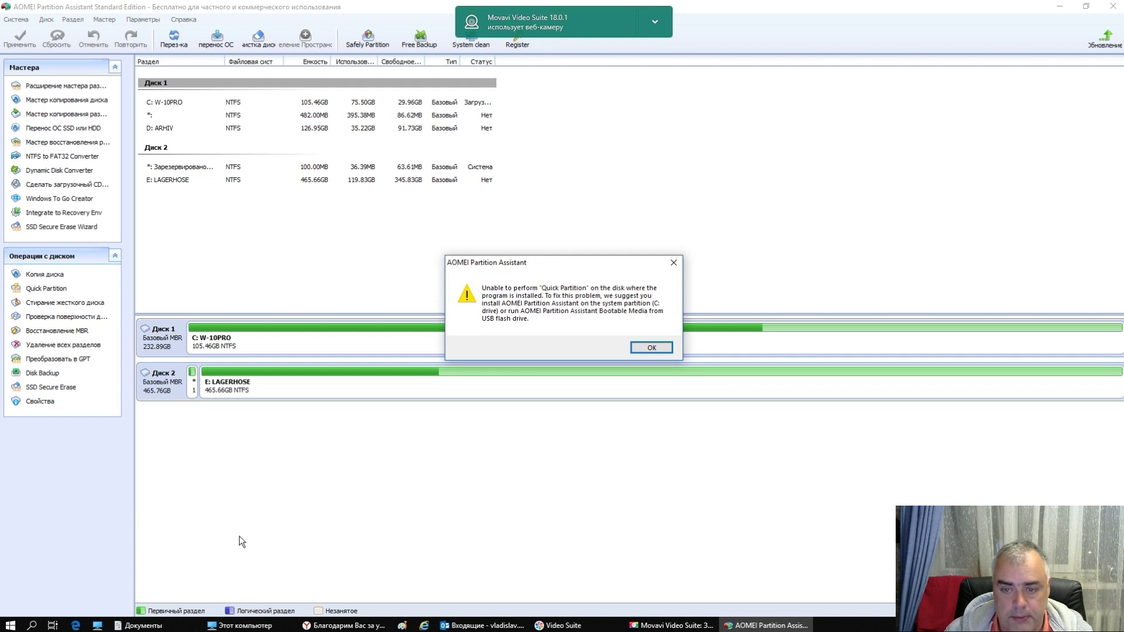
left_click(652, 348)
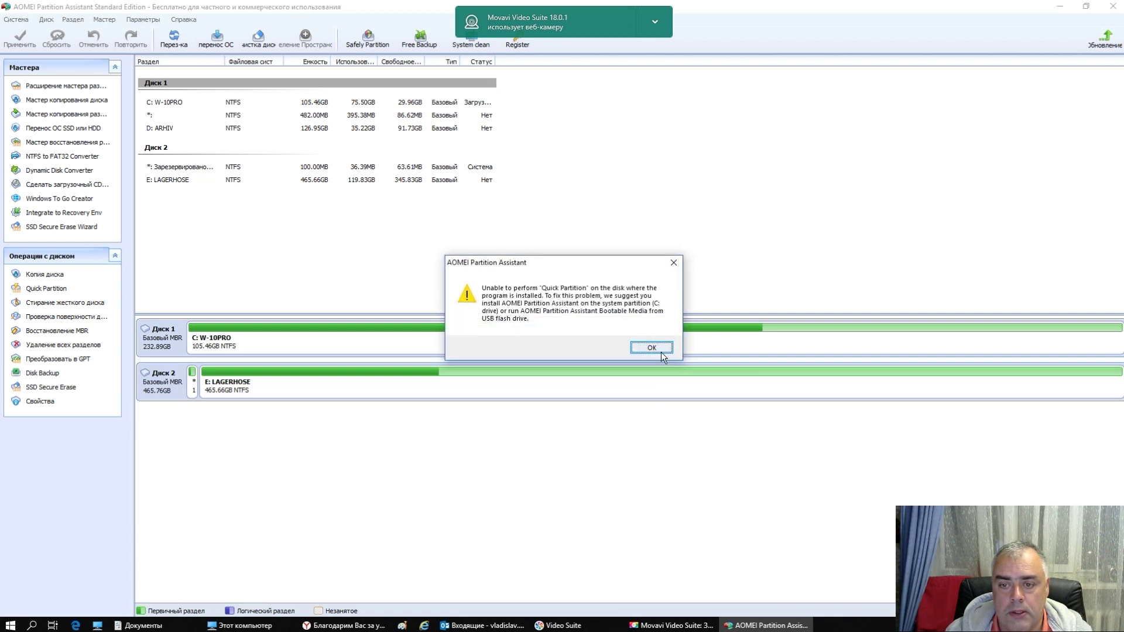
left_click(661, 350)
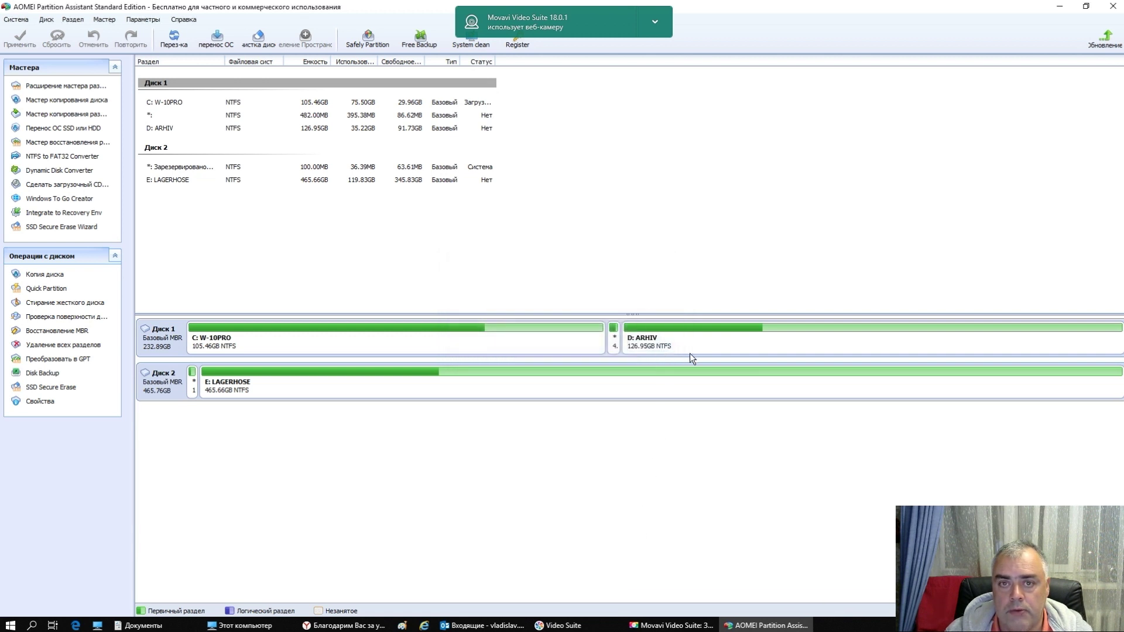
Minimize the browser window and return to AOMEI Partition Assistant.
left_click(1058, 7)
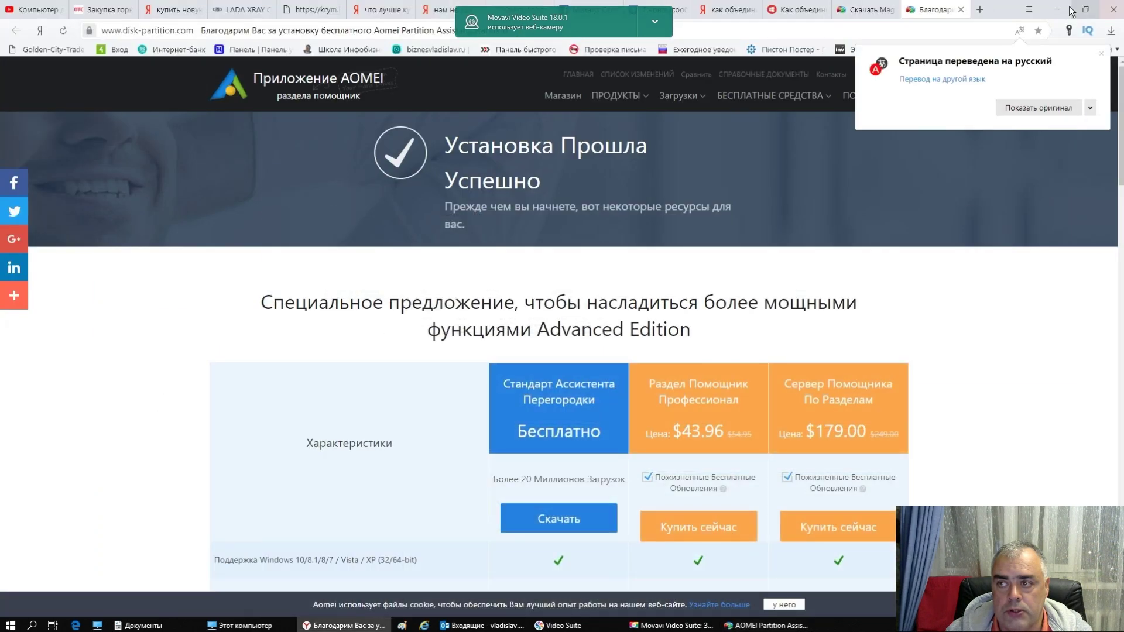
left_click(1067, 7)
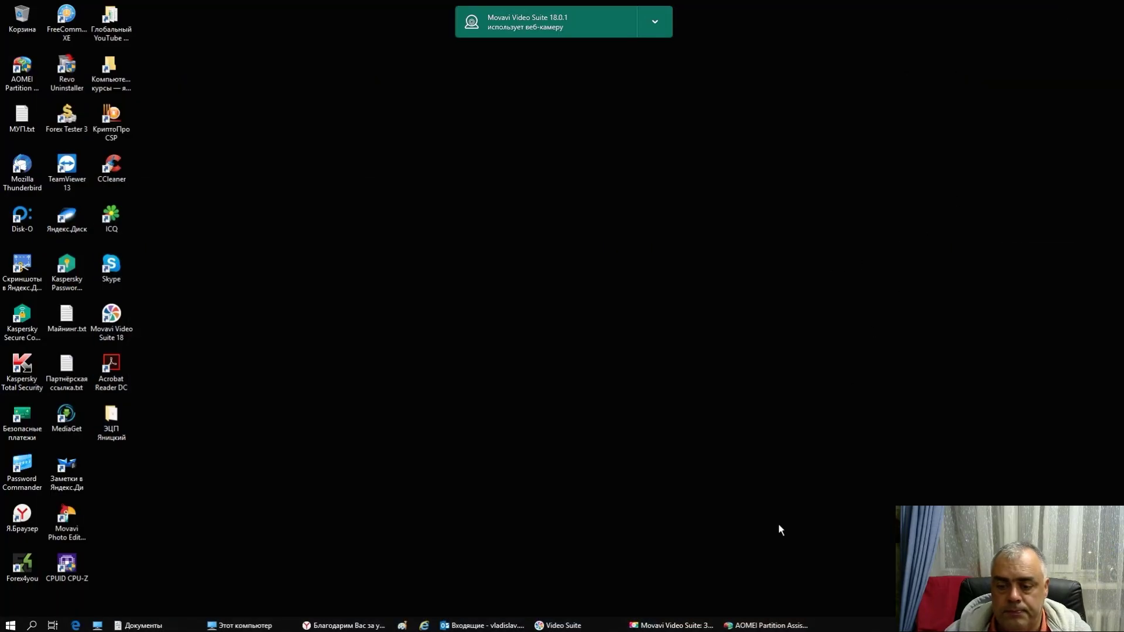
left_click(766, 625)
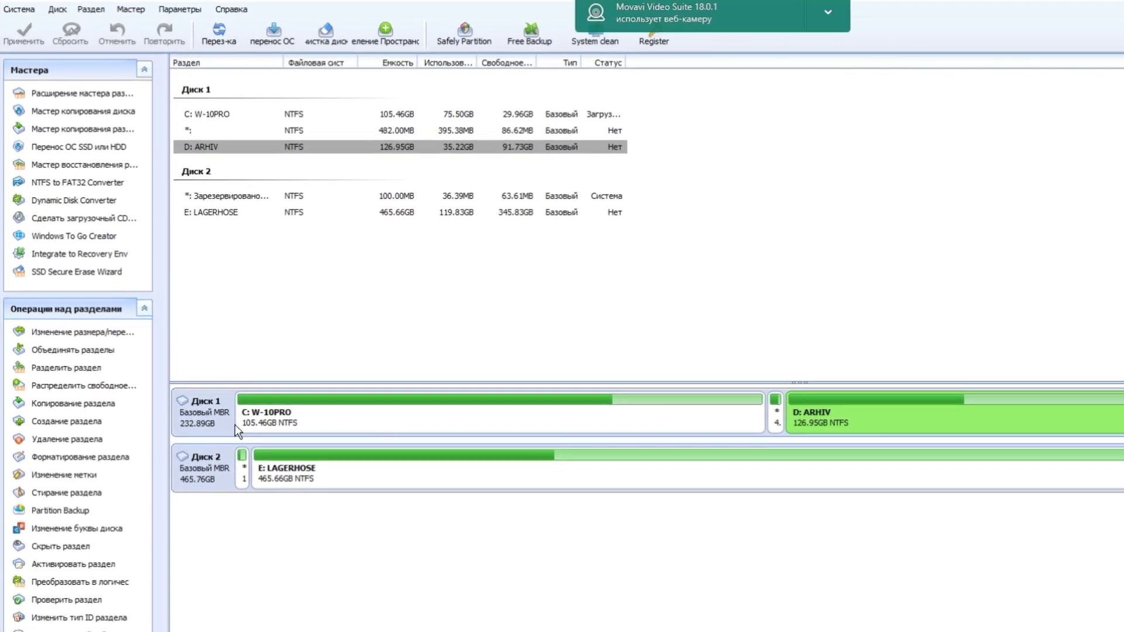
Shrink partition D: ARHIV to 75.48 GB, leaving 51.47 GB of unallocated space after it.
left_click(81, 335)
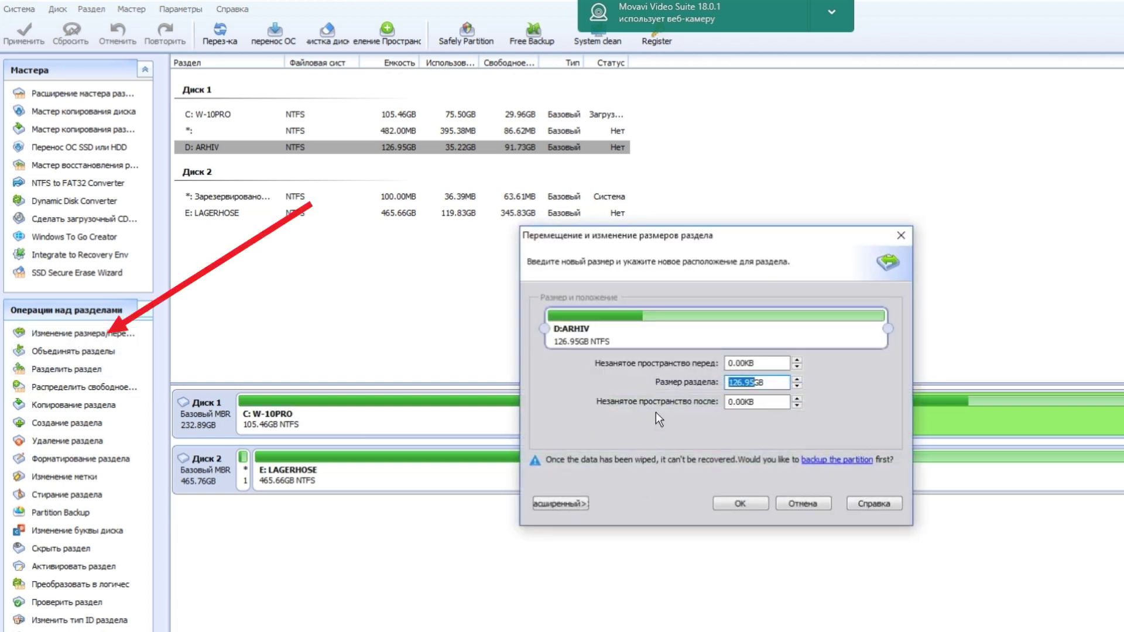
left_click_drag(887, 328, 753, 321)
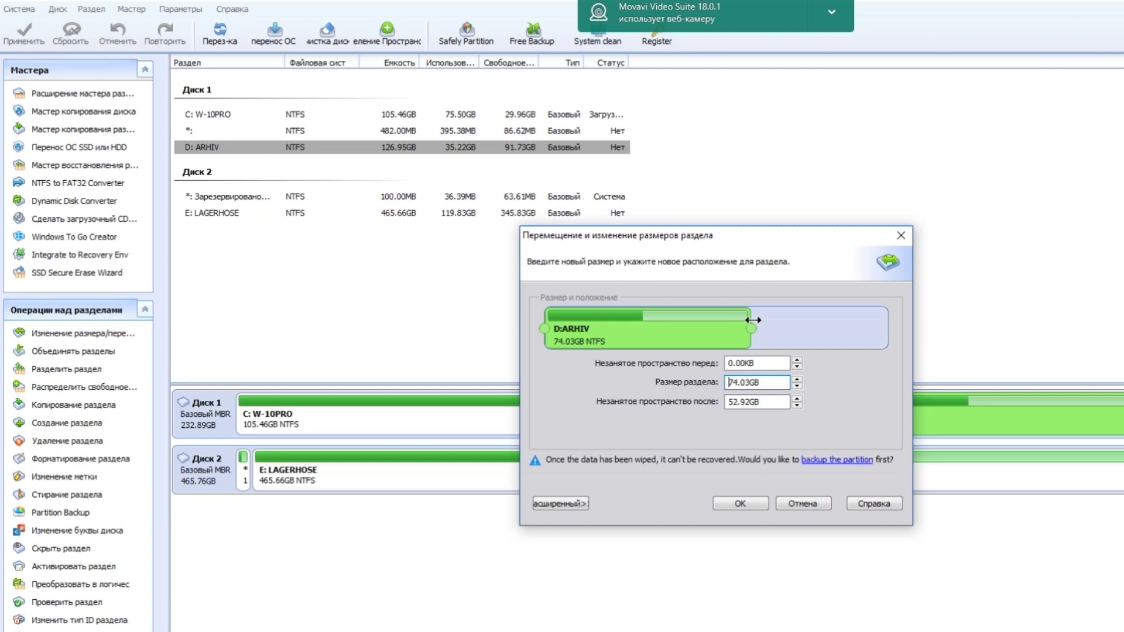
left_click_drag(753, 320, 752, 318)
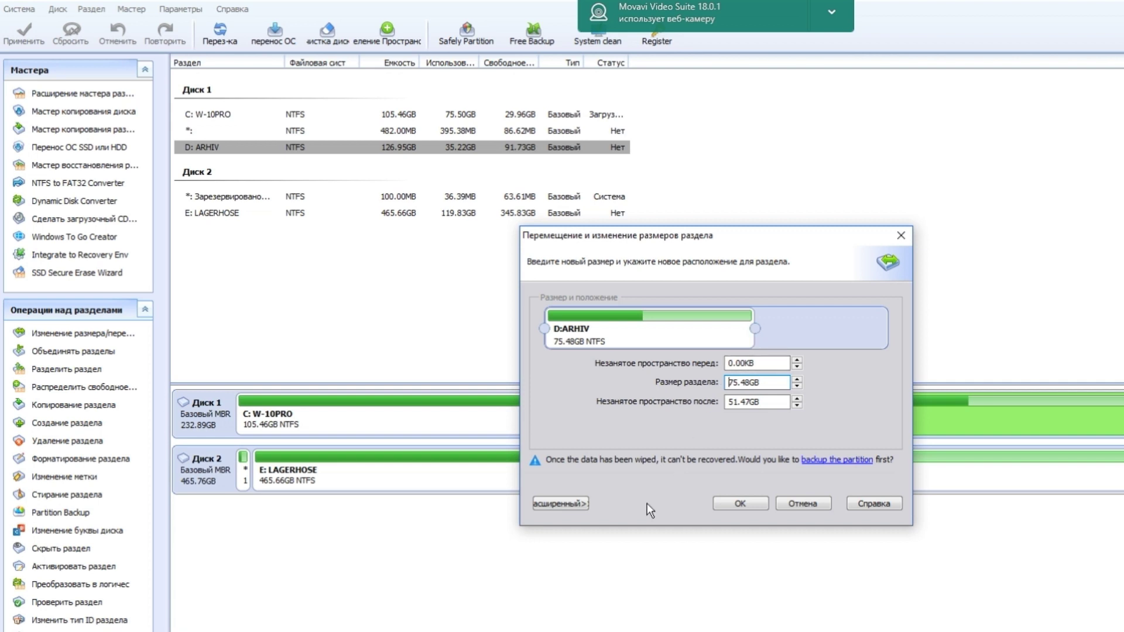
left_click(720, 504)
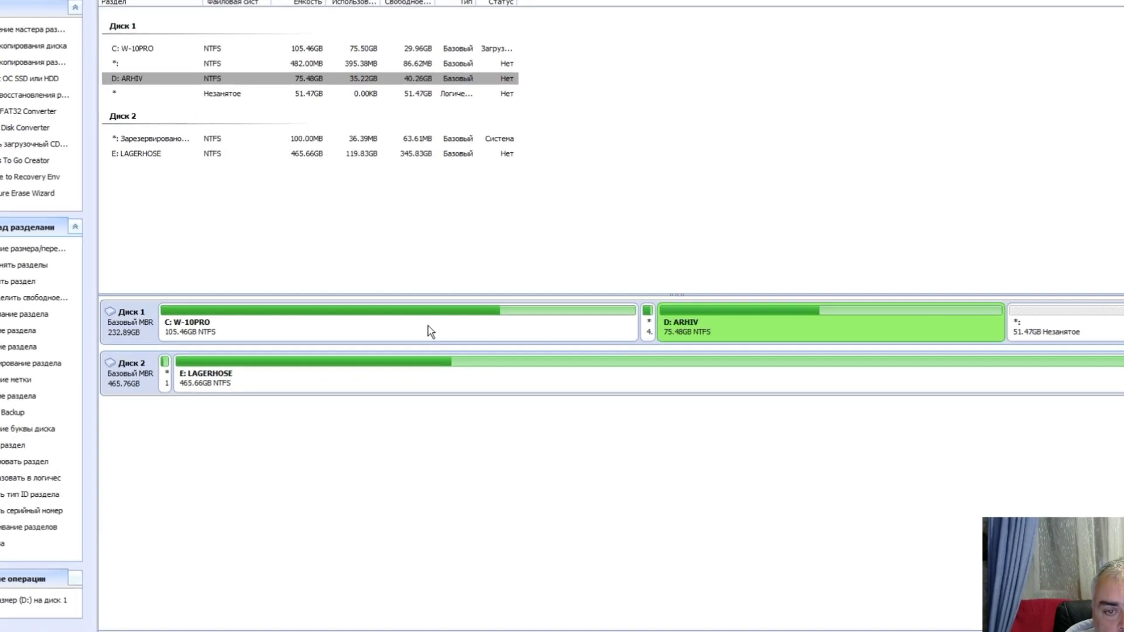
Merge the 51.47 GB of unallocated space on Disk 1 into system partition C: W-10PRO.
right_click(419, 340)
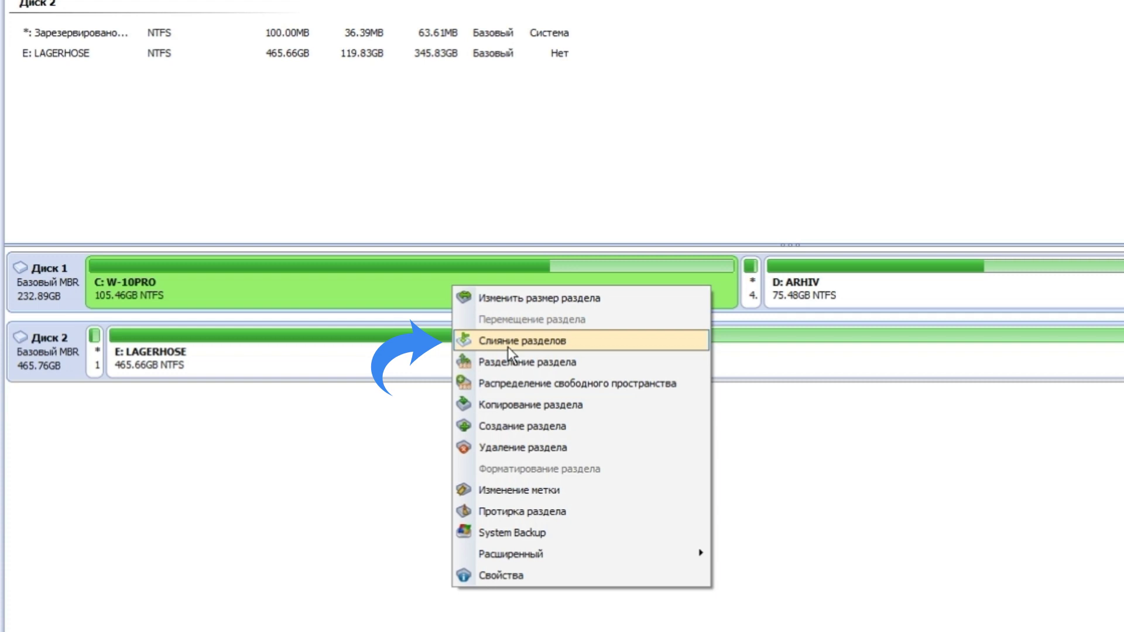
left_click(505, 342)
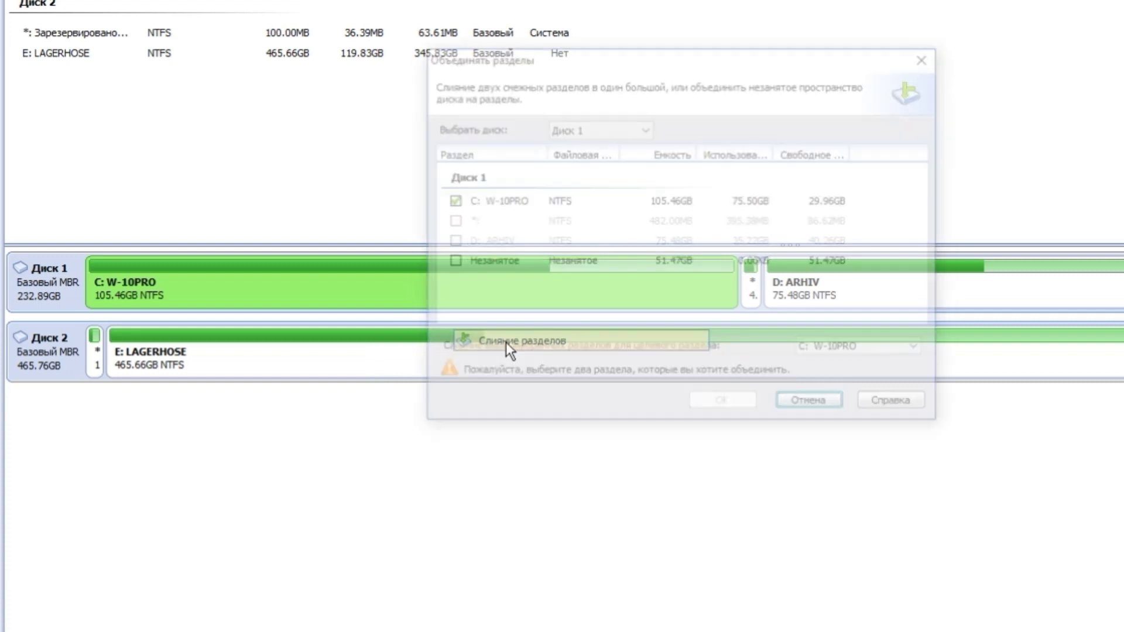
left_click(449, 262)
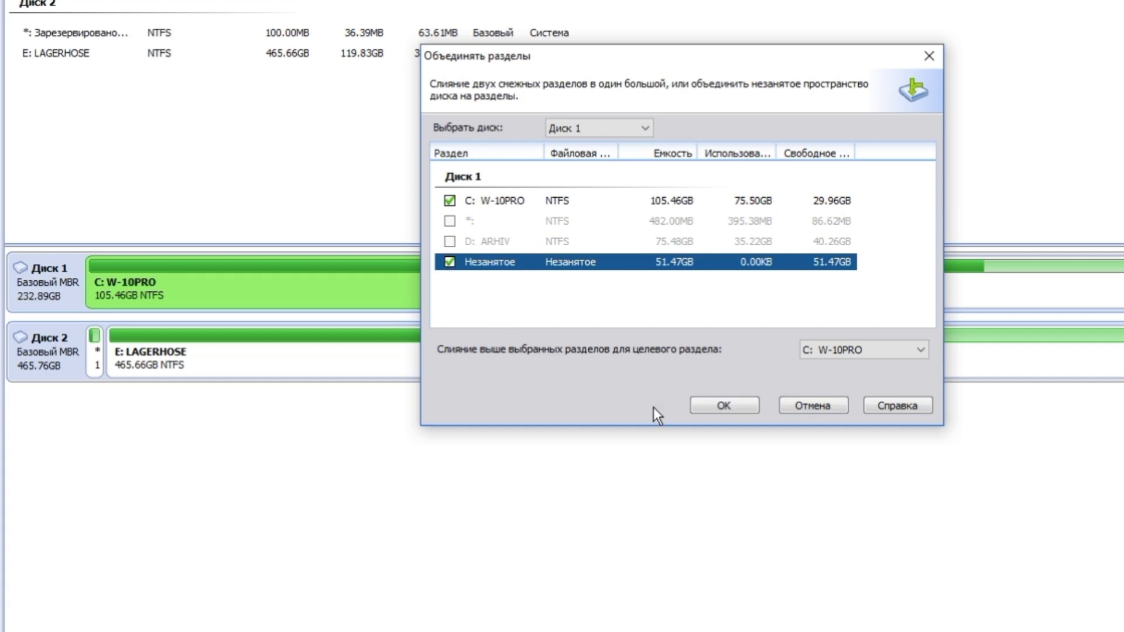
left_click(723, 406)
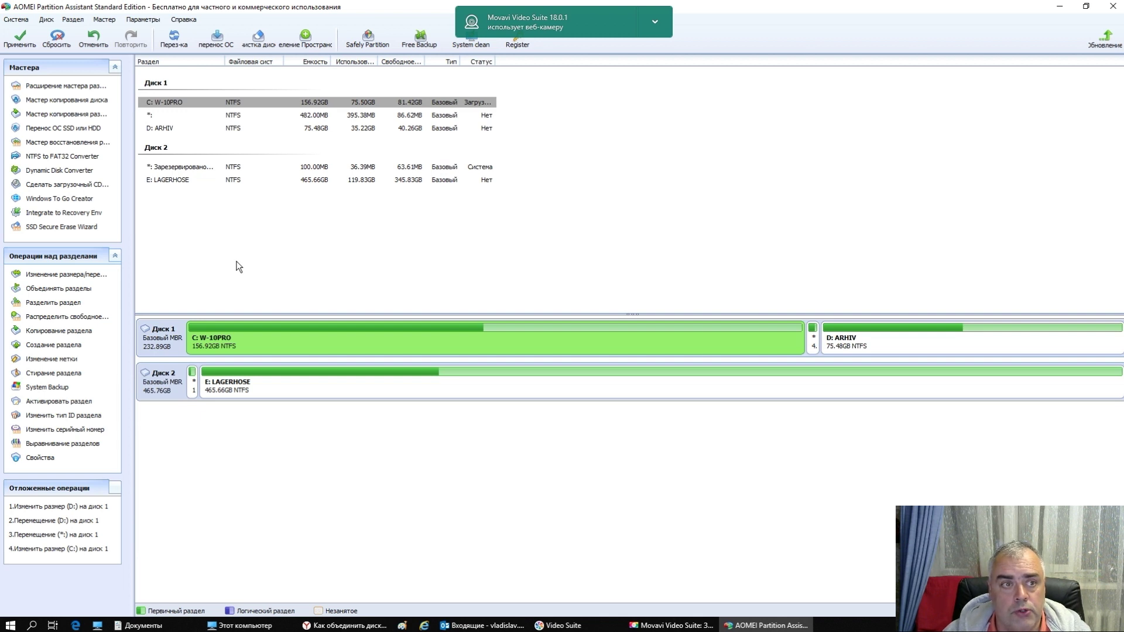
Review the pending partition operations on Disk 1 and execute them with the preliminary partition check left enabled.
left_click(23, 43)
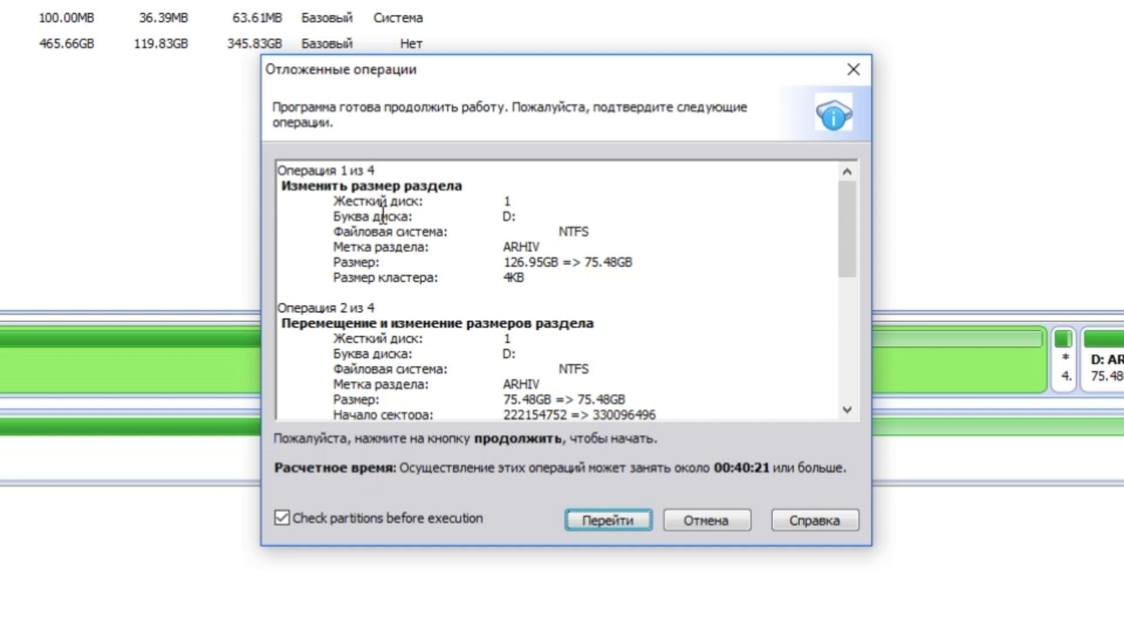
scroll(382, 211, "down", 2)
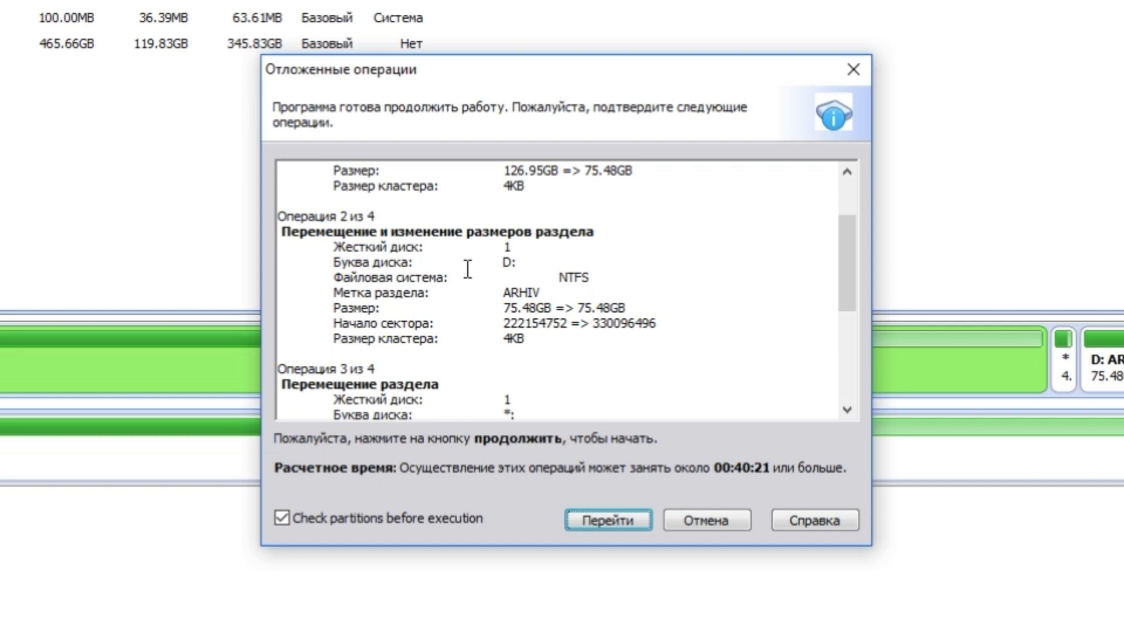
scroll(445, 271, "down", 3)
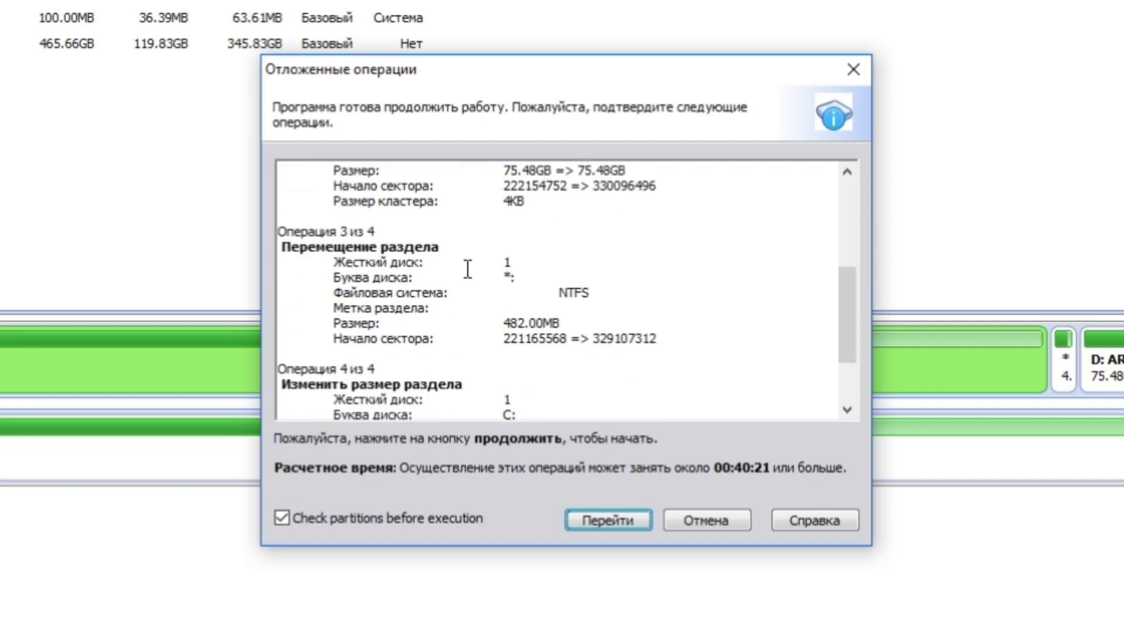
scroll(477, 302, "down", 2)
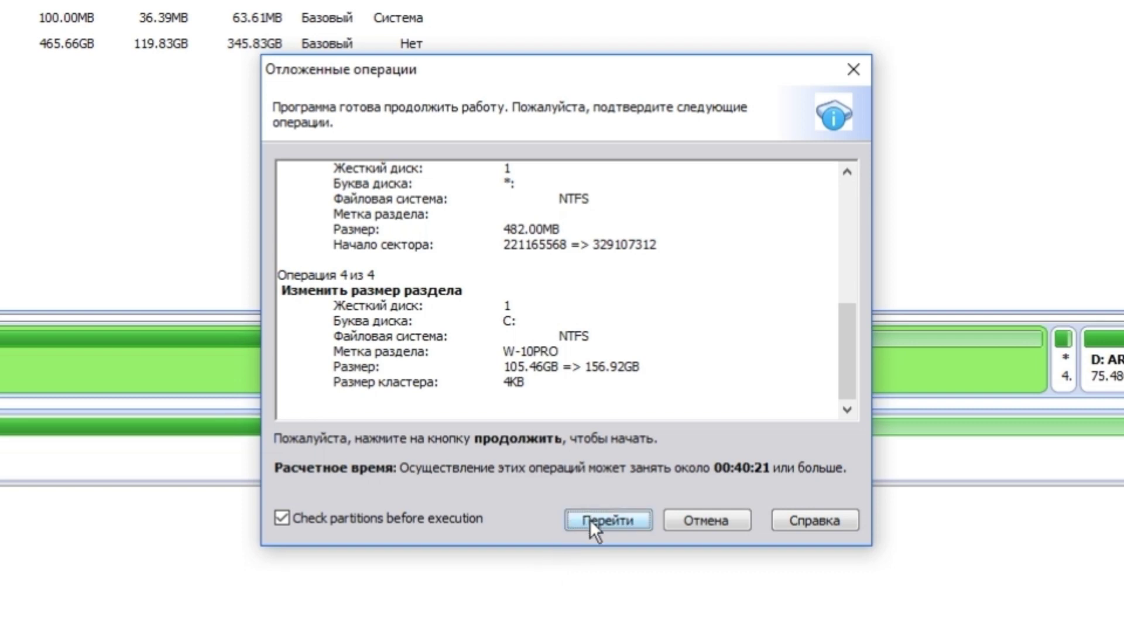
left_click(590, 520)
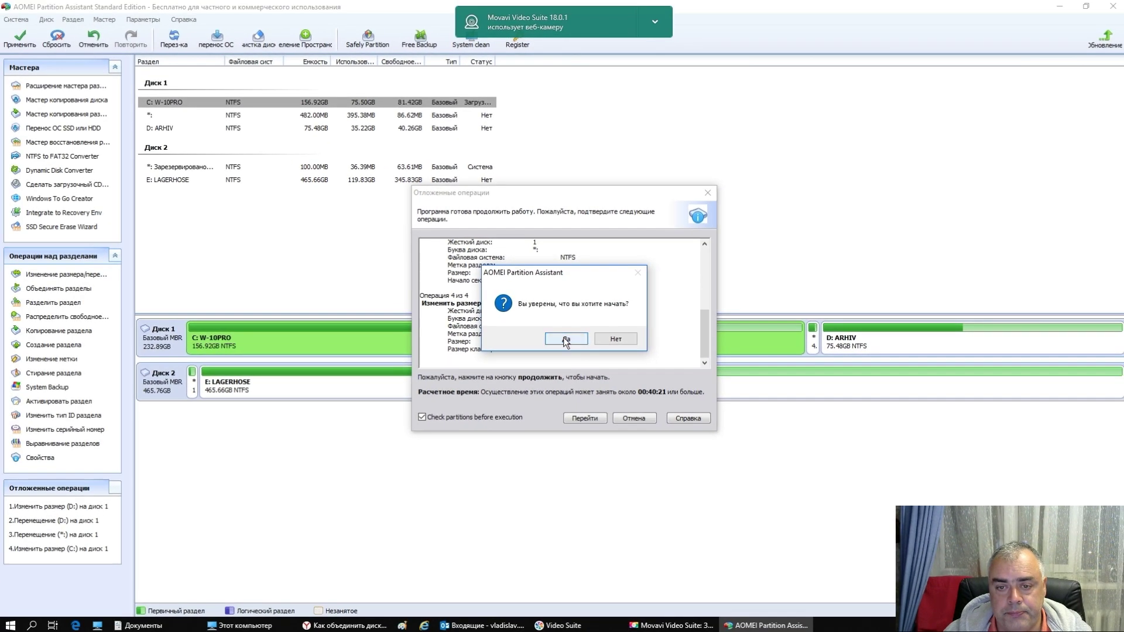
left_click(567, 345)
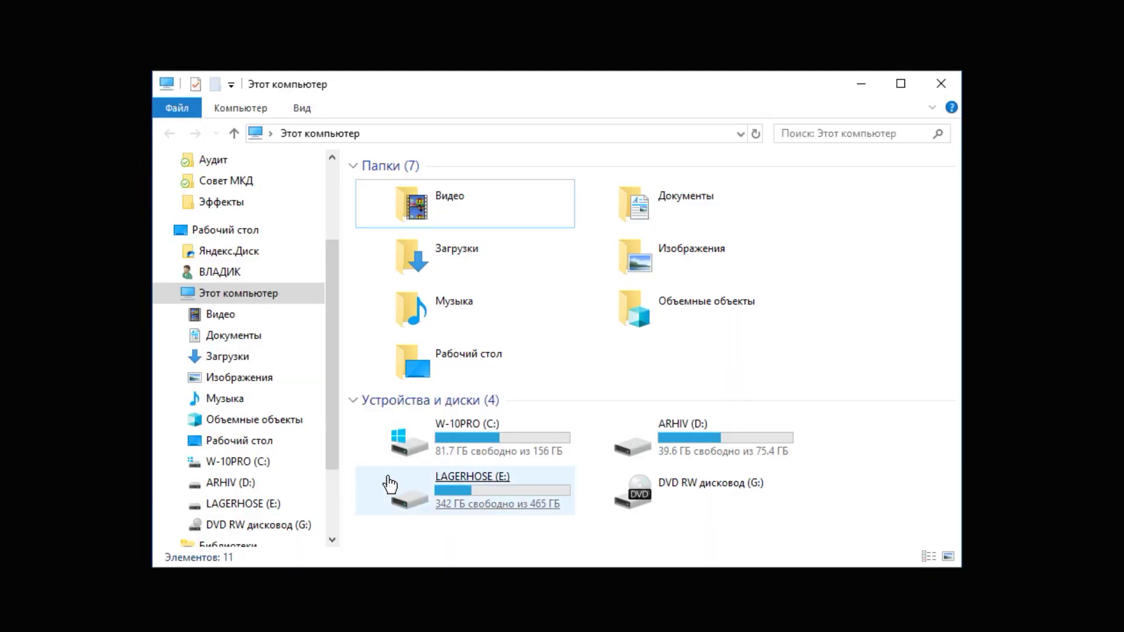
Select drive W-10PRO (C:) under This PC in File Explorer to check its capacity and free space.
left_click(526, 452)
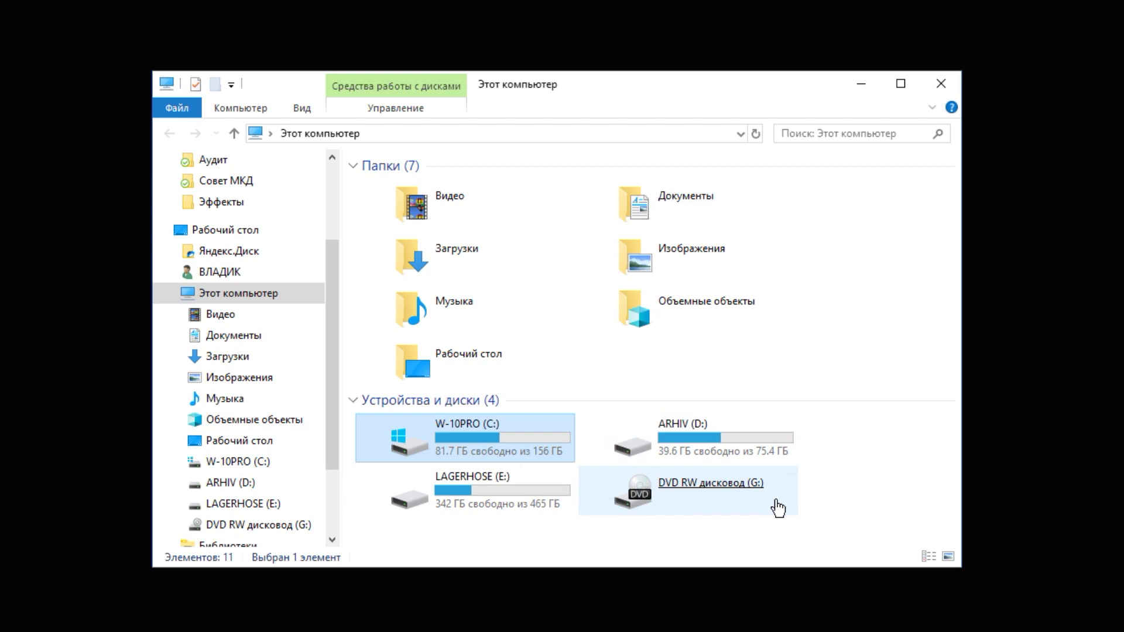